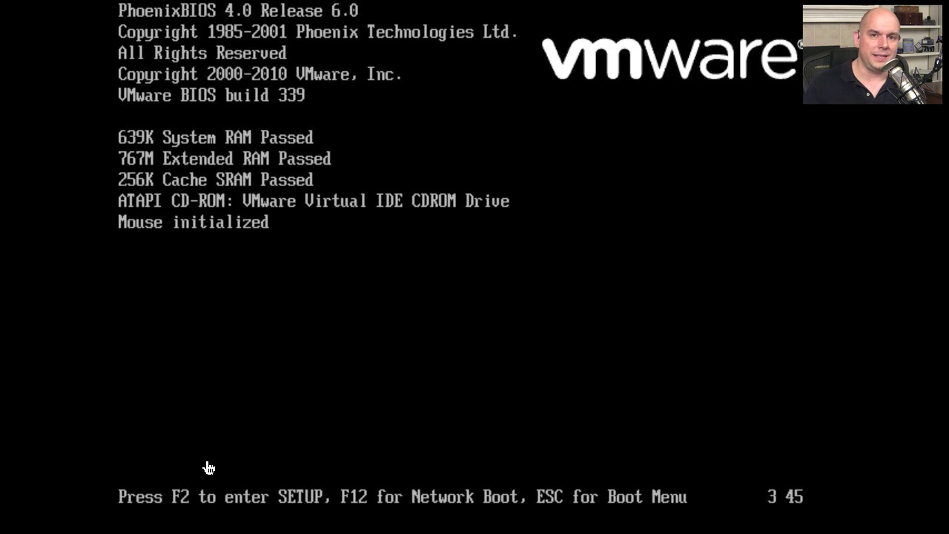
Press F2 at the VMware boot screen to open the PhoenixBIOS Setup Utility's Main page.
key(F2)
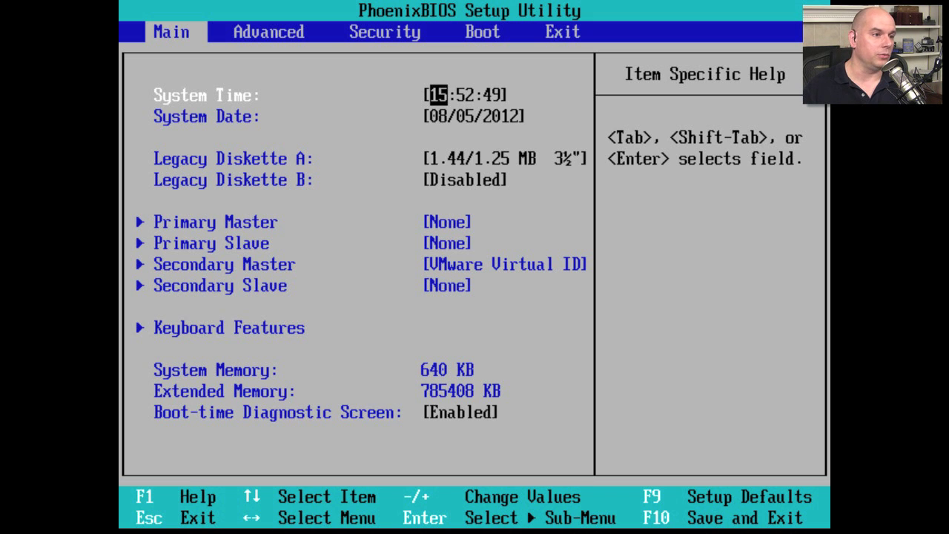
key(Right)
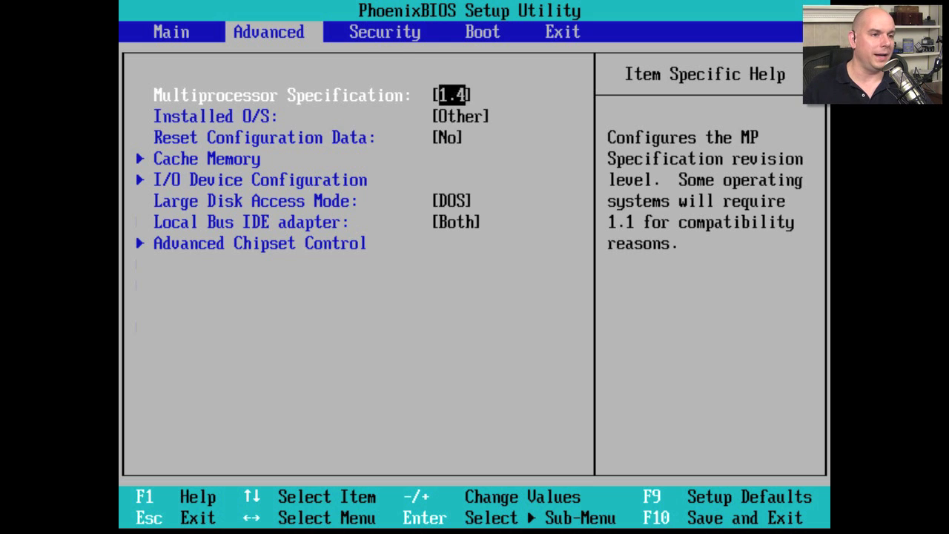
key(Right)
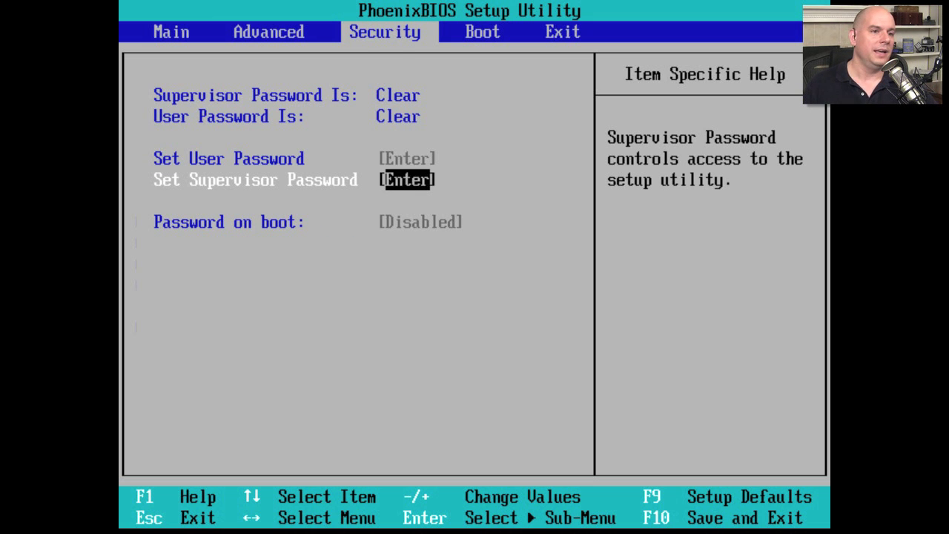
key(Right)
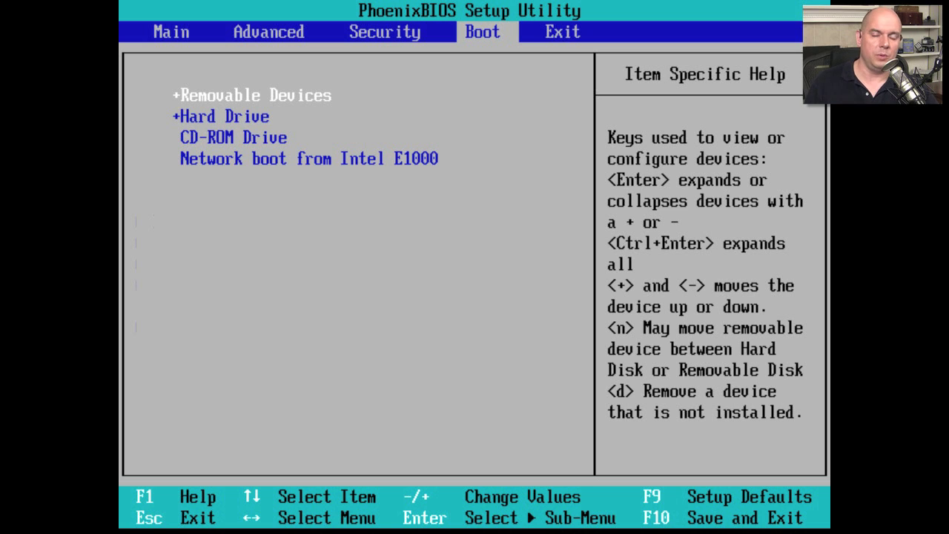
key(Left)
key(Left)
key(Left)
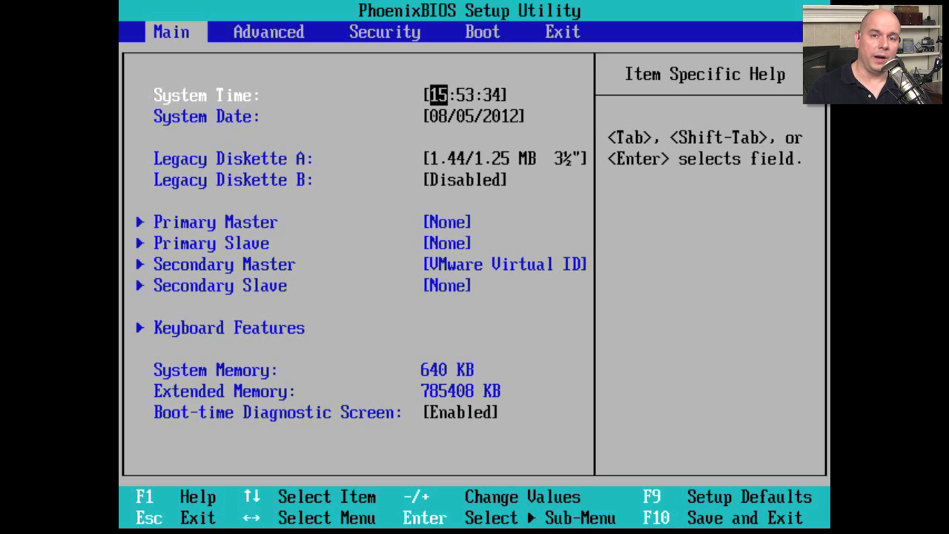
Set Legacy Diskette A to Disabled on the Main page, then go to the Advanced page.
key(Down)
key(Down)
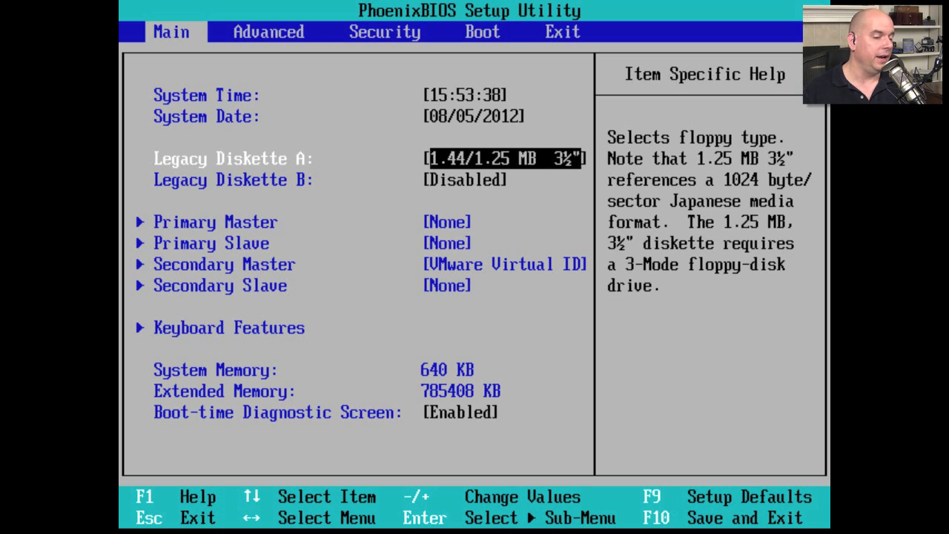
key(Down)
key(Down)
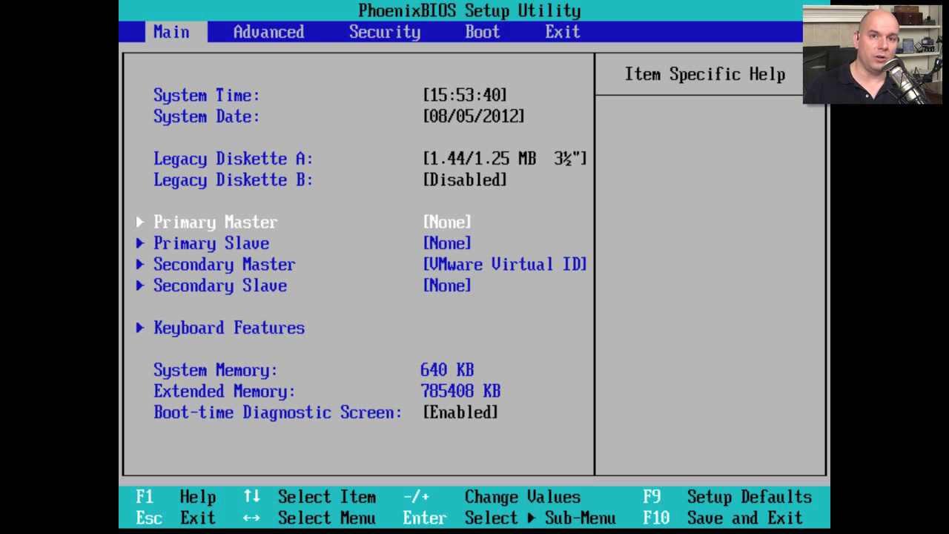
key(Down)
key(Down)
key(Down)
key(Down)
key(Down)
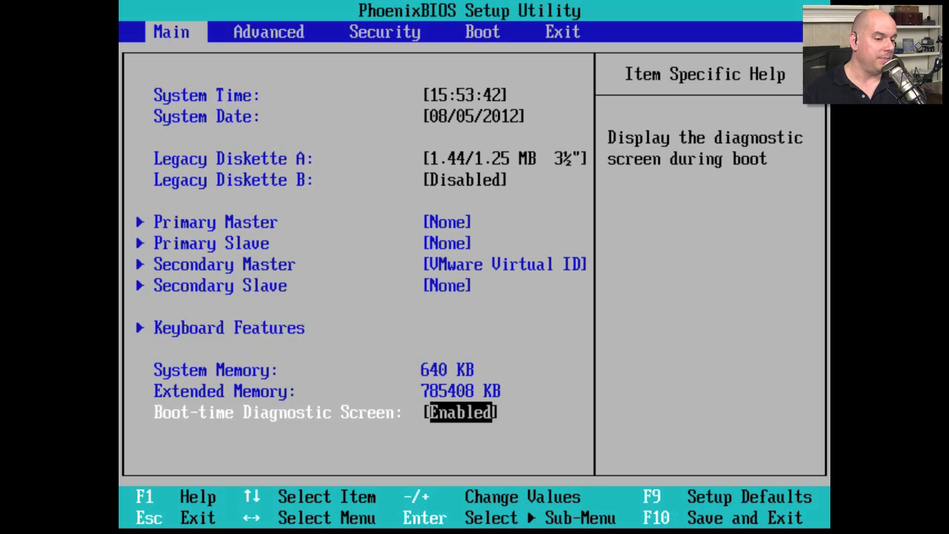
key(Up)
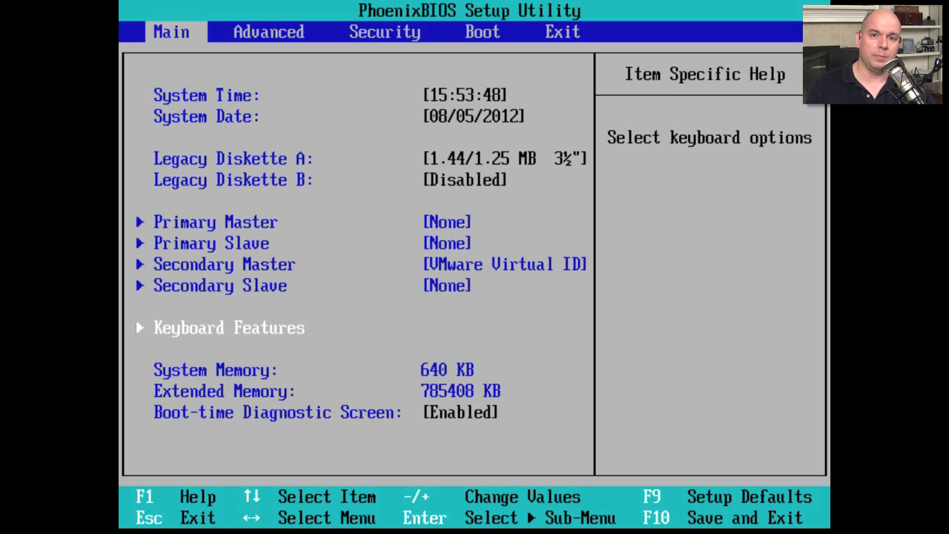
key(Up)
key(Up)
key(Up)
key(Up)
key(Up)
key(Up)
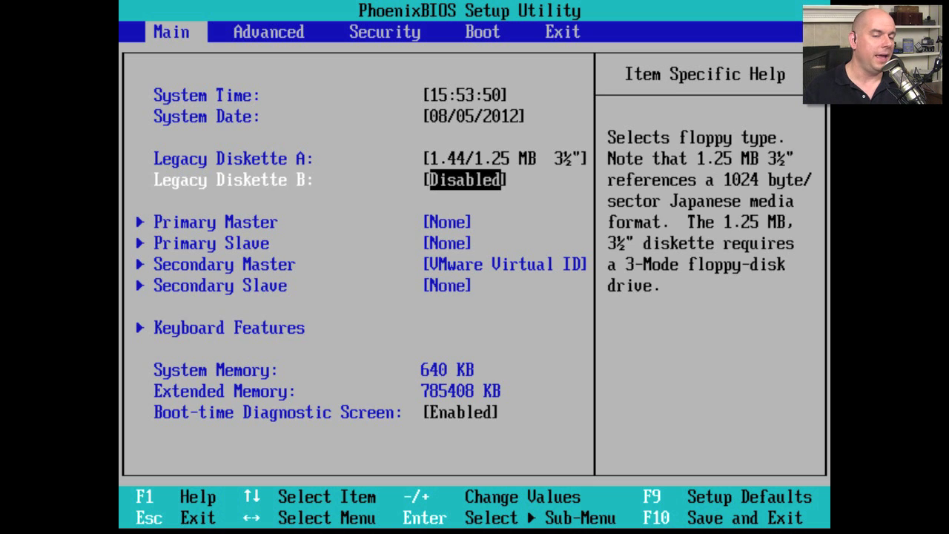
key(Return)
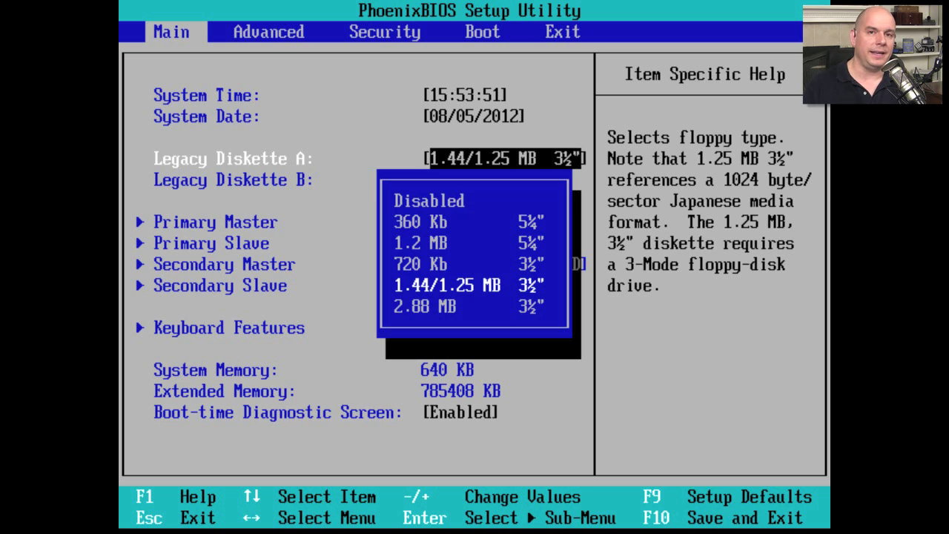
key(Up)
key(Up)
key(Up)
key(Up)
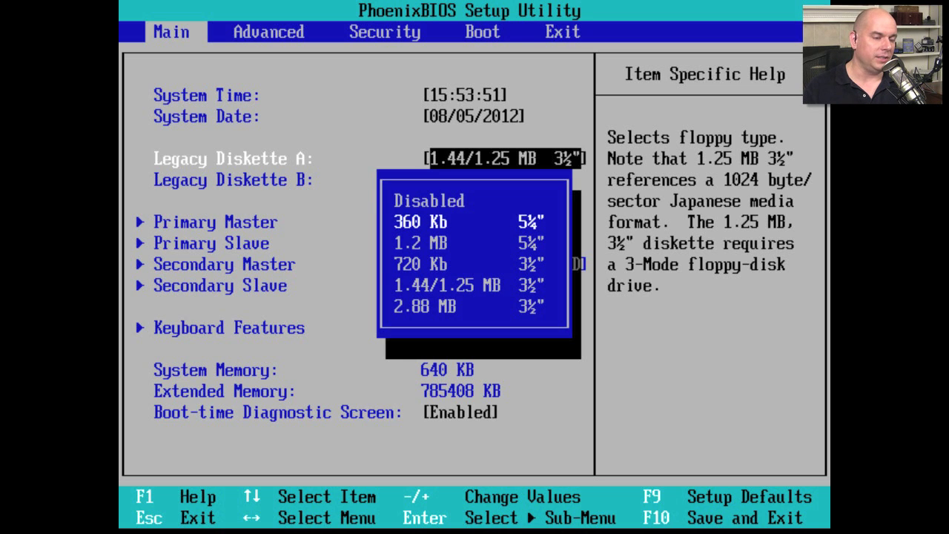
key(Return)
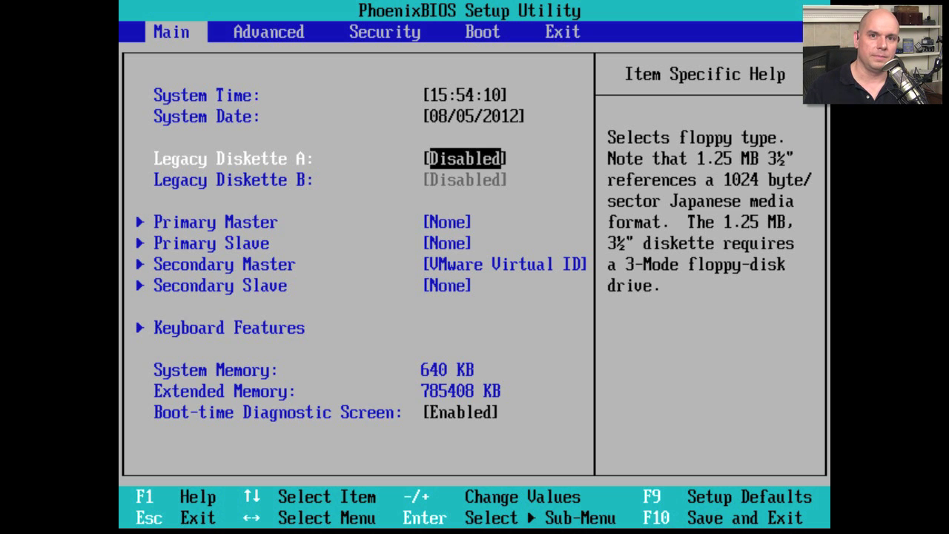
key(Right)
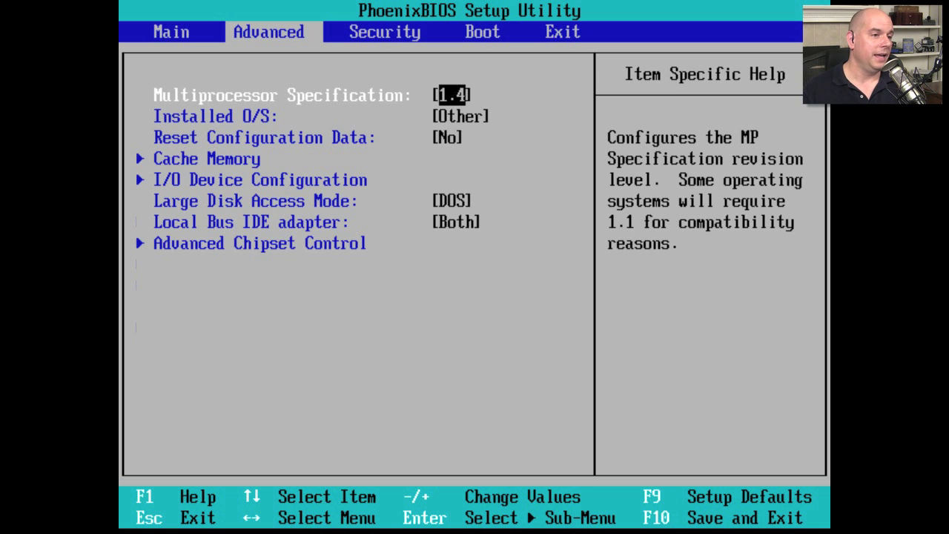
Open the Advanced Chipset Control submenu and list the choices for Enable memory gap.
key(Down)
key(Down)
key(Down)
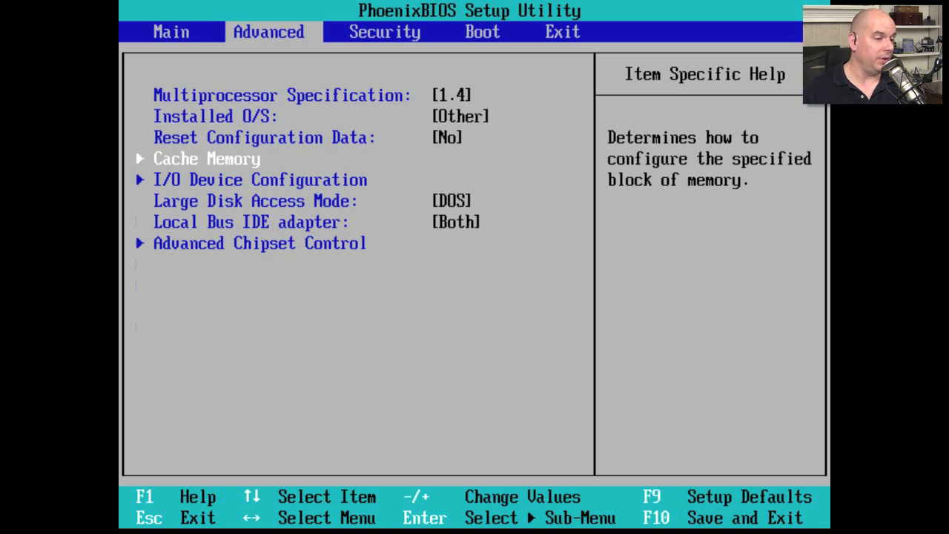
key(Down)
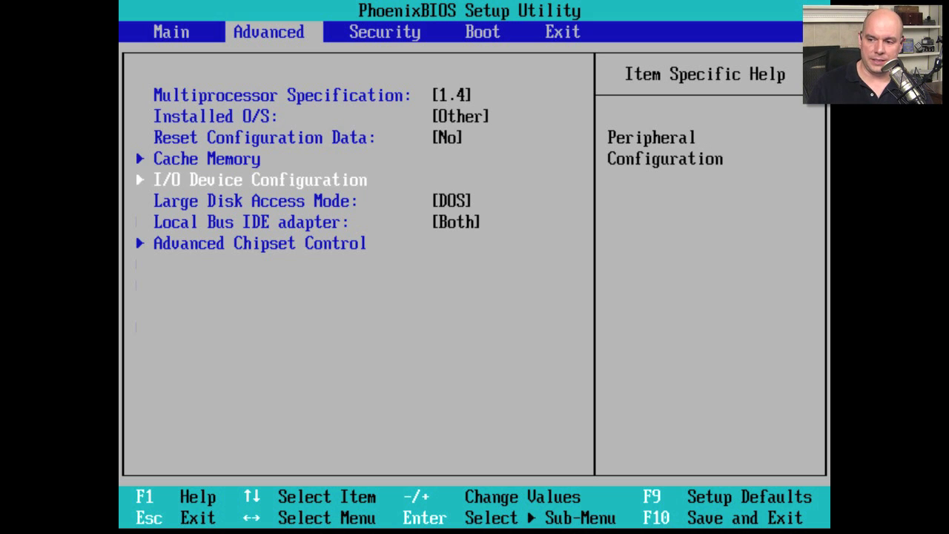
key(Down)
key(Down)
key(Down)
key(Return)
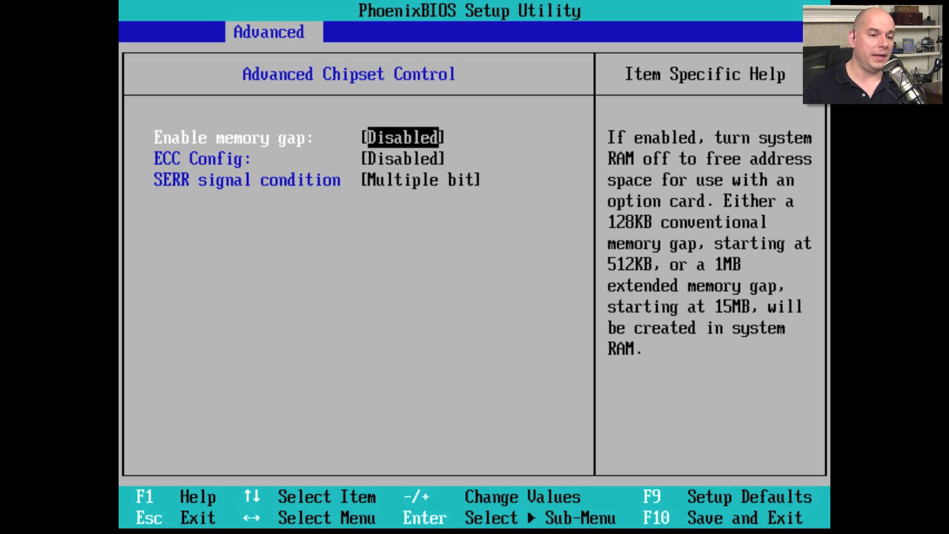
key(Return)
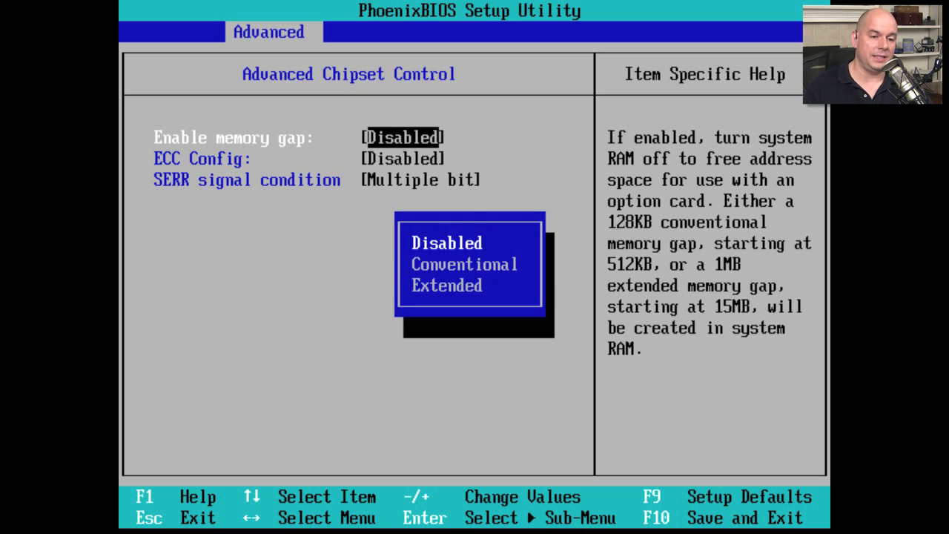